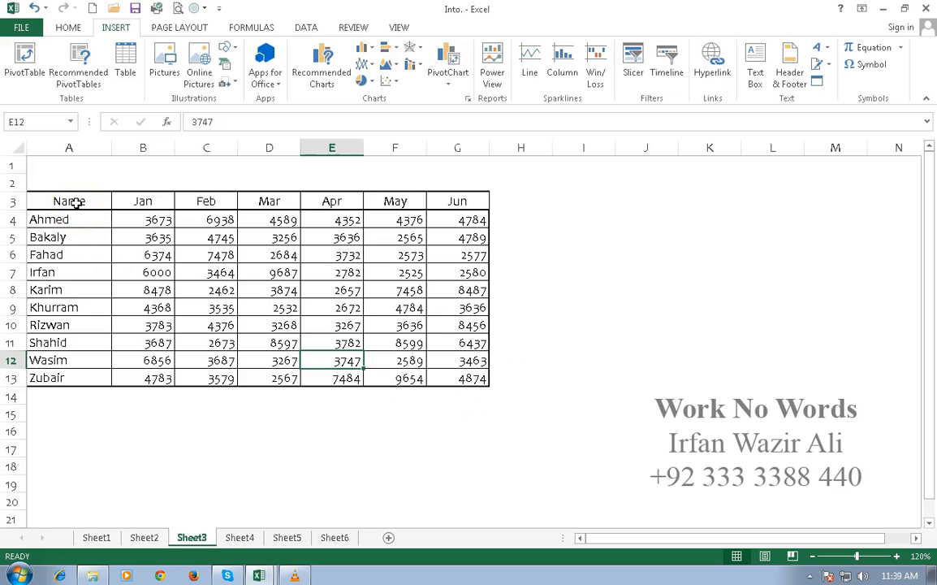
Step: Select the table range A3:G13 and open the recommended charts for it
drag(75, 202, 460, 374)
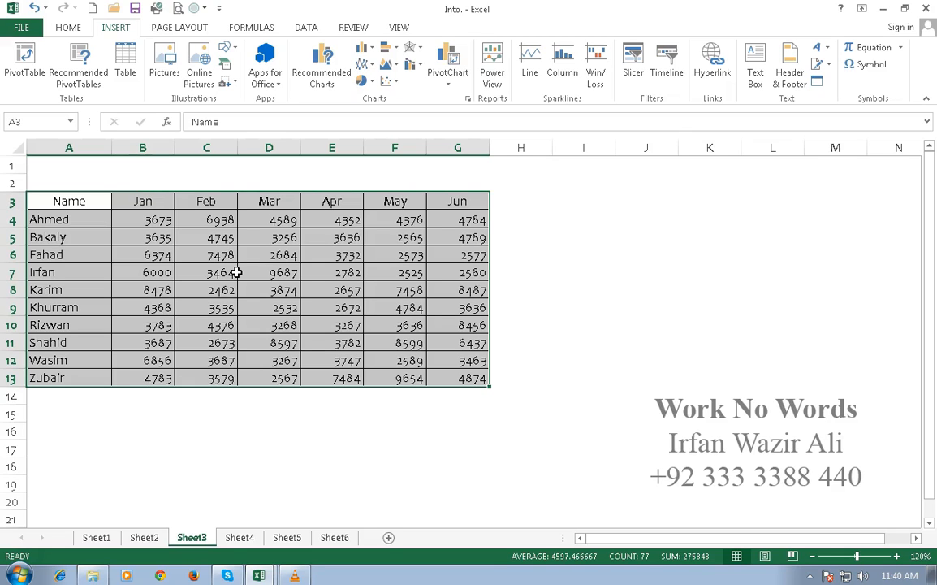
click(327, 75)
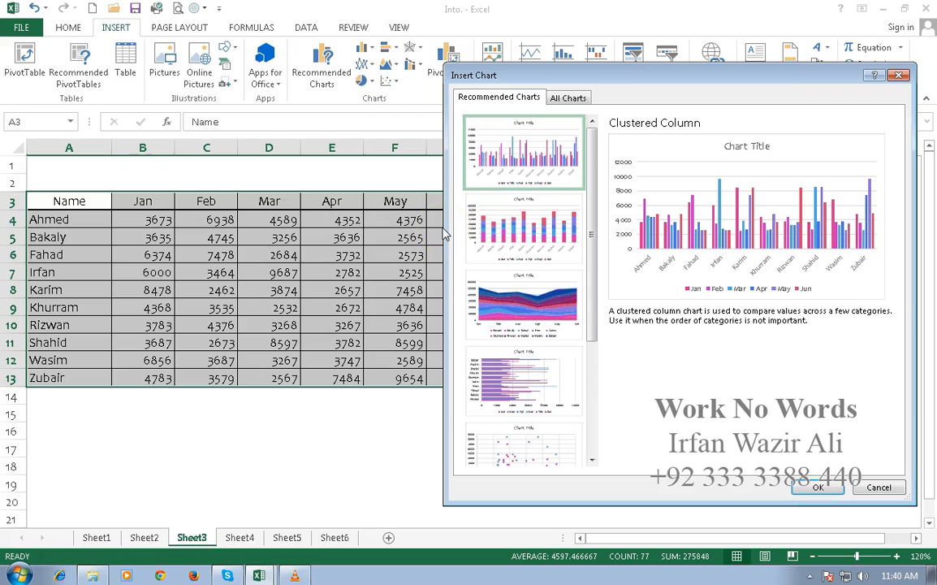
Step: Preview the recommended charts one by one, including Stacked Column, Stacked Area, Clustered Bar, Scatter and Stacked Bar
click(639, 140)
click(464, 218)
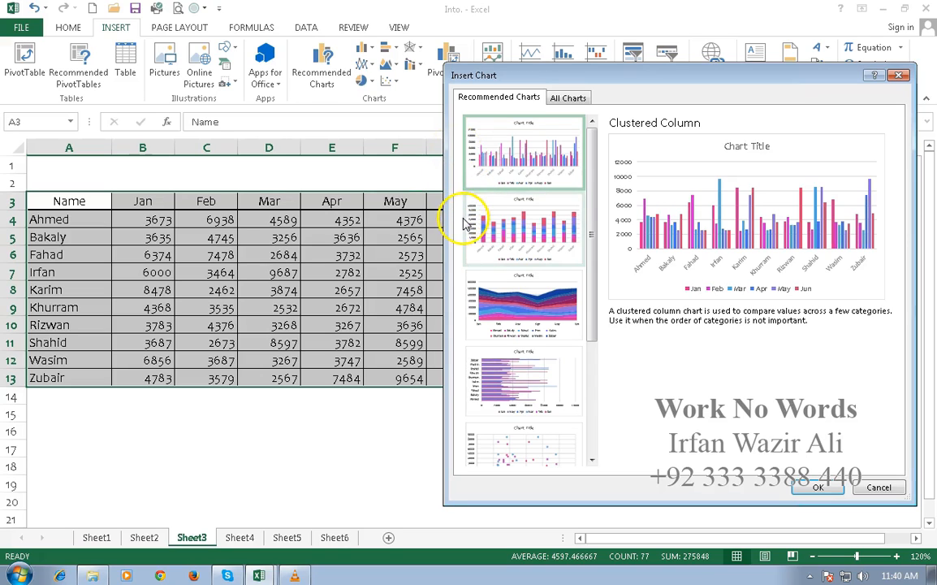
click(578, 227)
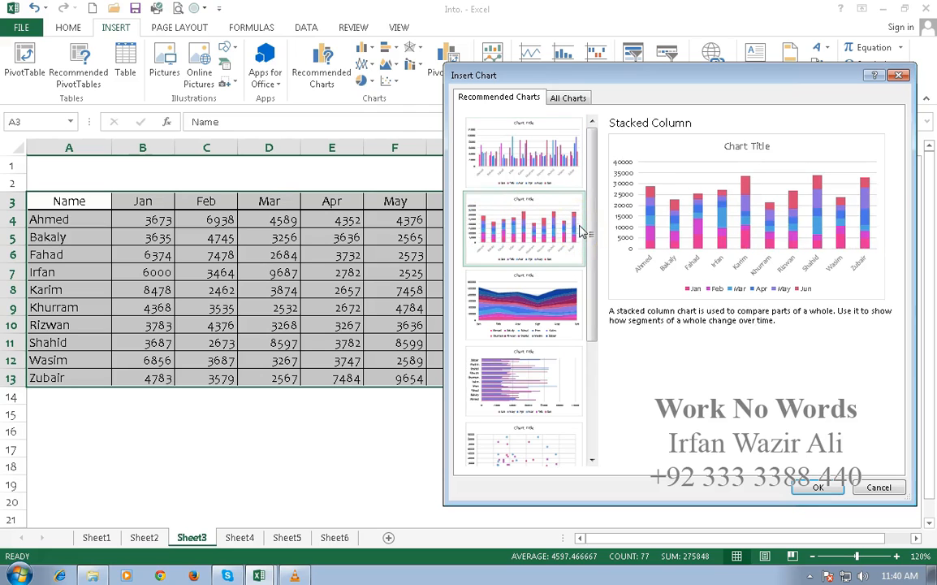
key(Down)
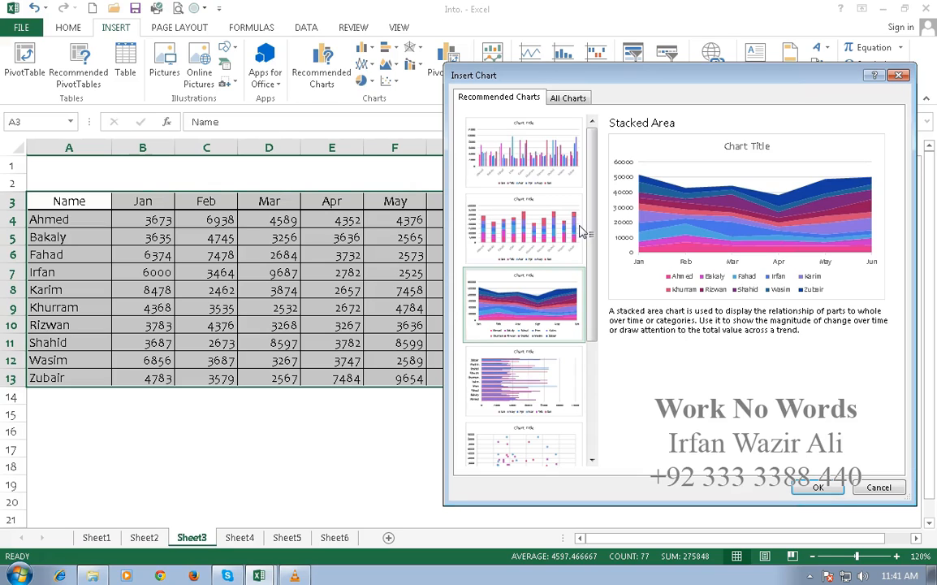
key(Down)
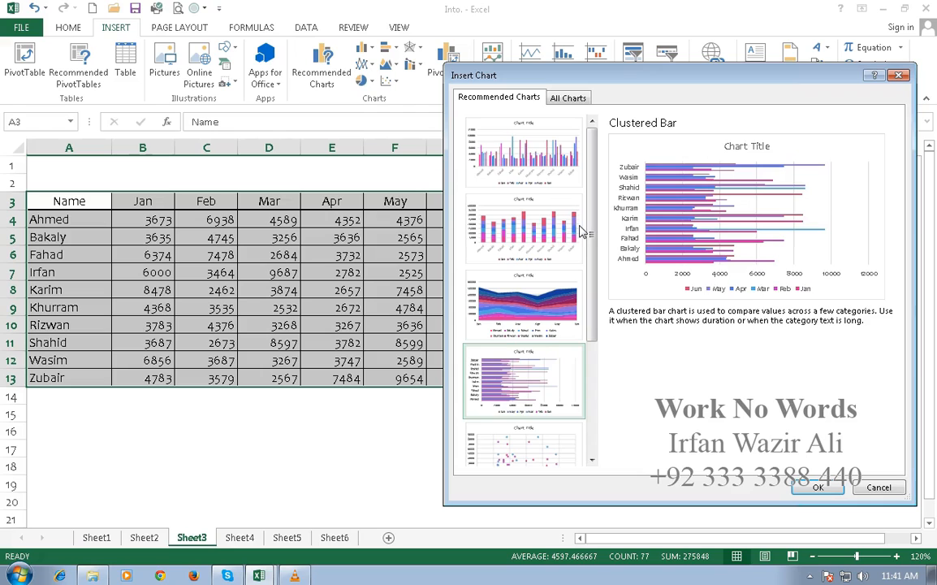
key(Down)
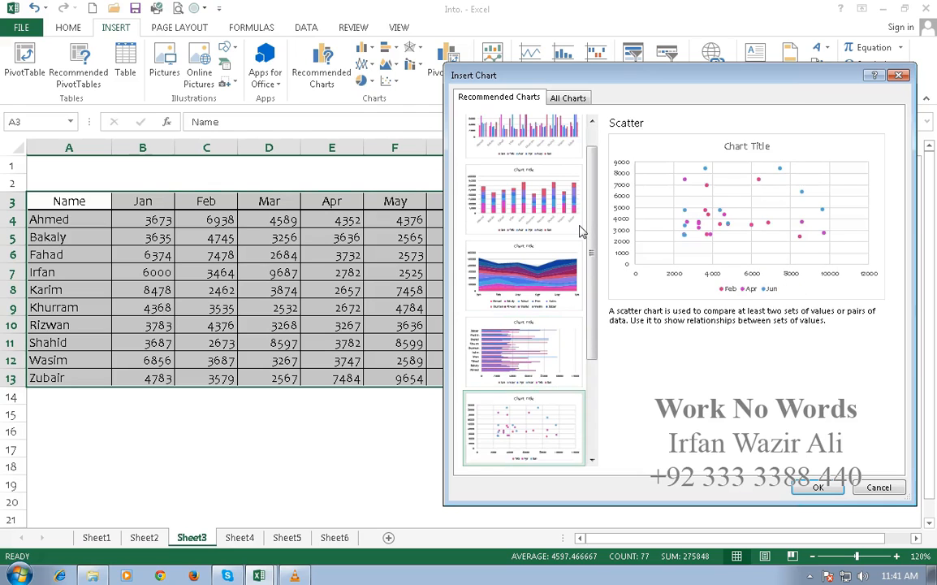
key(Down)
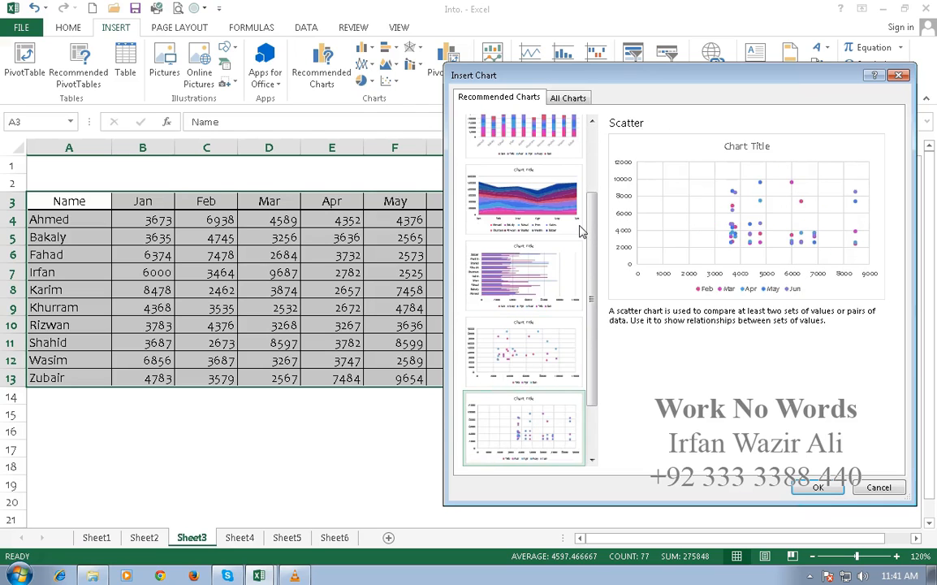
key(Down)
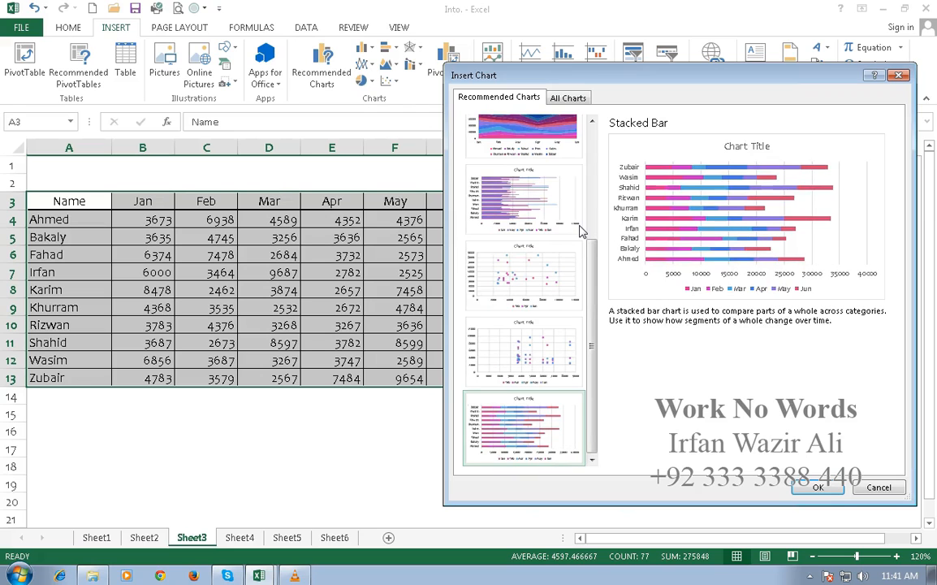
key(Down)
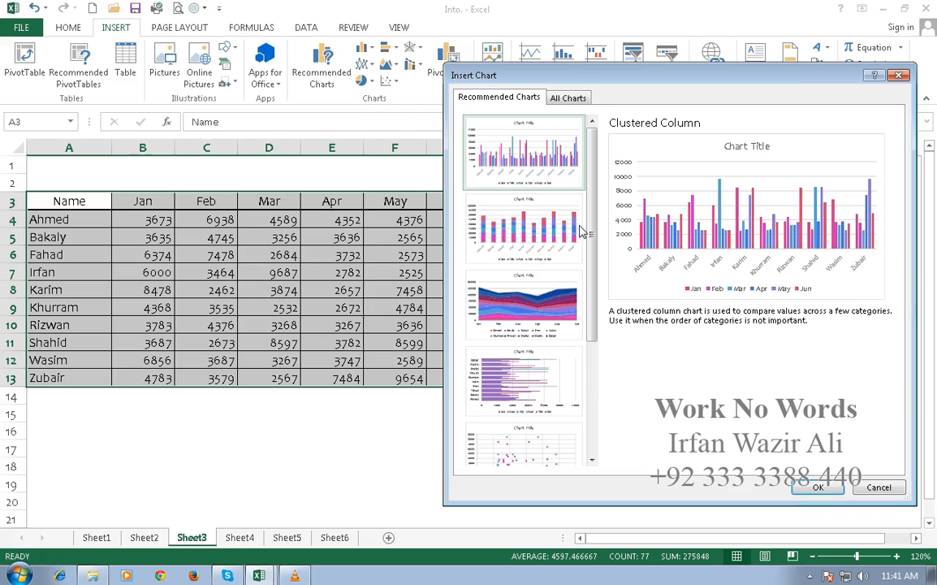
Step: Browse the full list of chart types, including Line, Pie, Bar, Area, X Y (Scatter), Stock, Surface and Radar
click(569, 99)
click(503, 177)
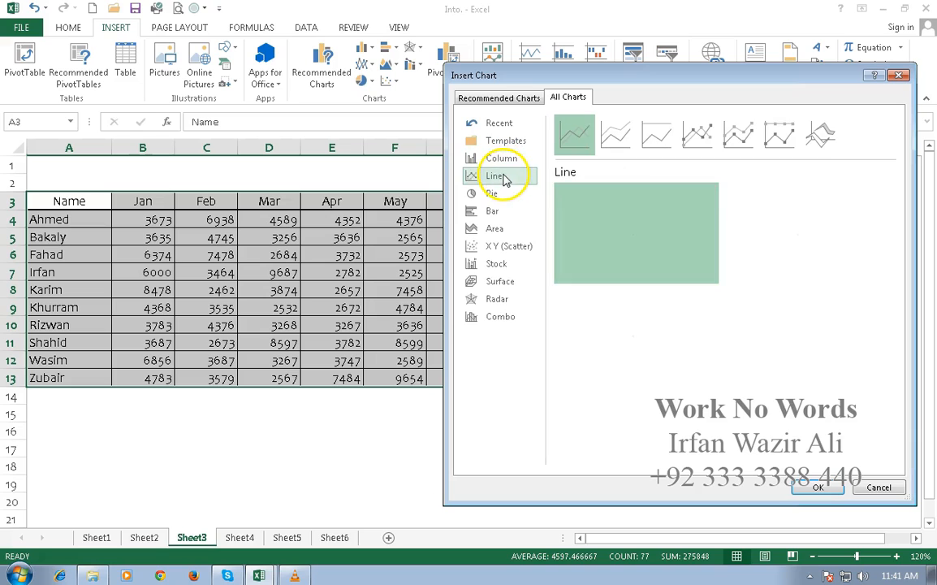
click(505, 195)
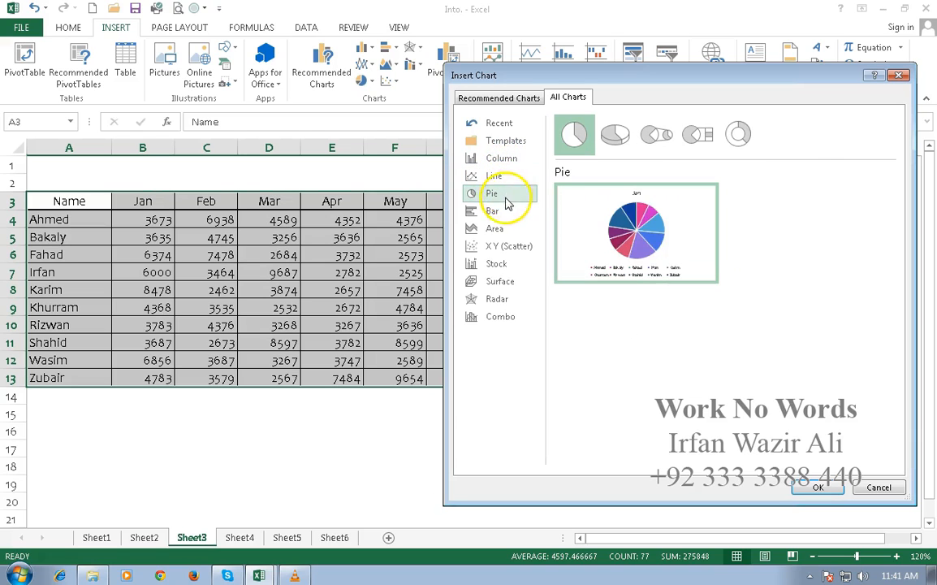
click(507, 213)
click(495, 229)
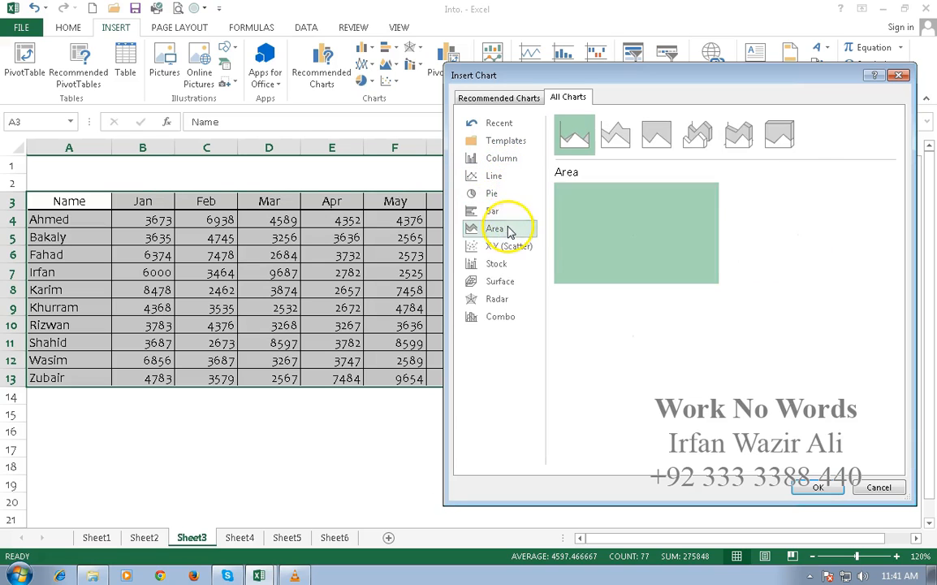
click(509, 247)
click(515, 265)
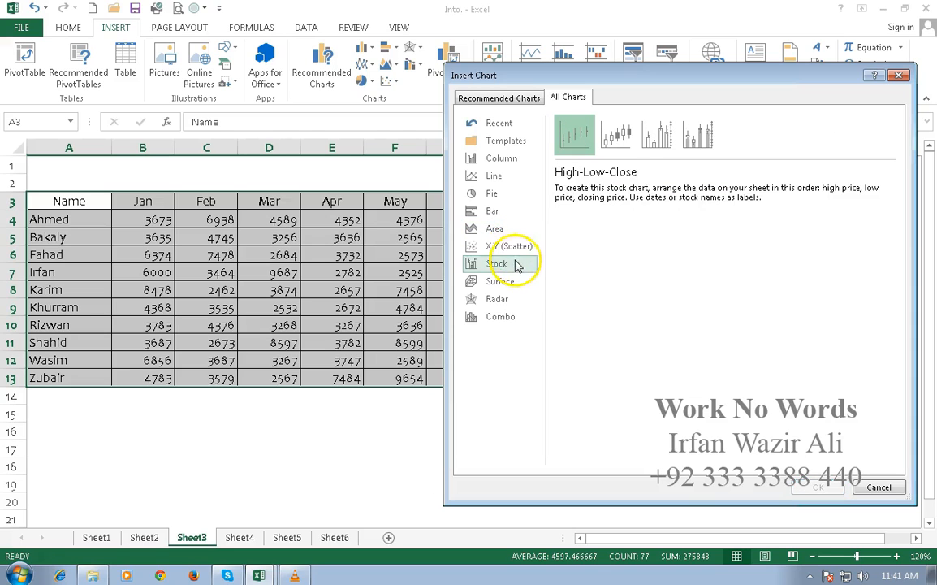
click(518, 285)
click(519, 300)
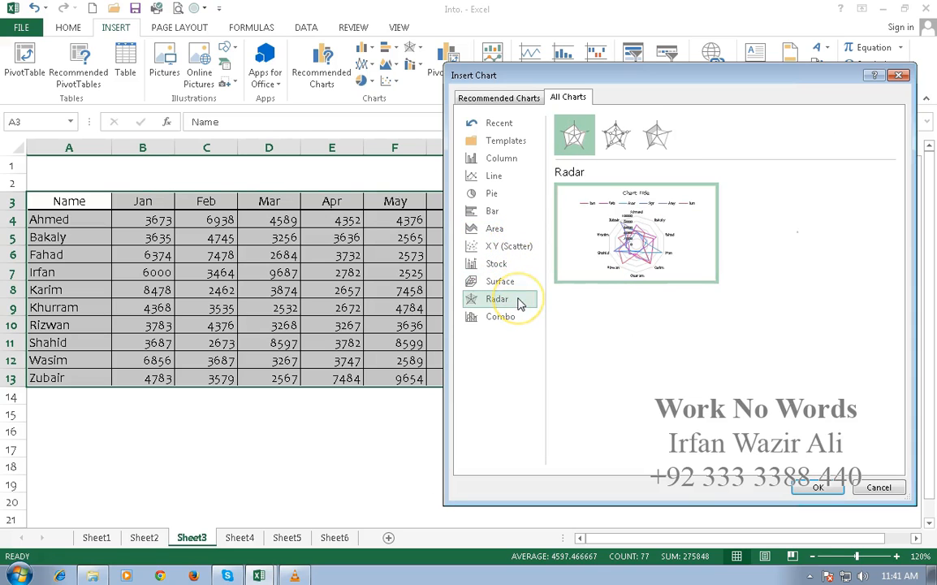
Step: Insert the recommended Clustered Column chart for the table and delete it again
click(520, 97)
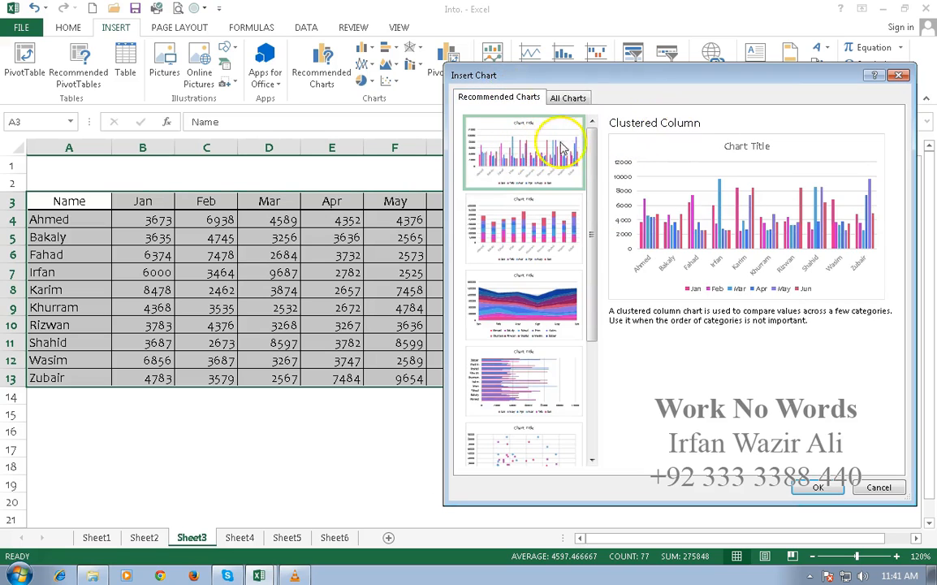
click(829, 485)
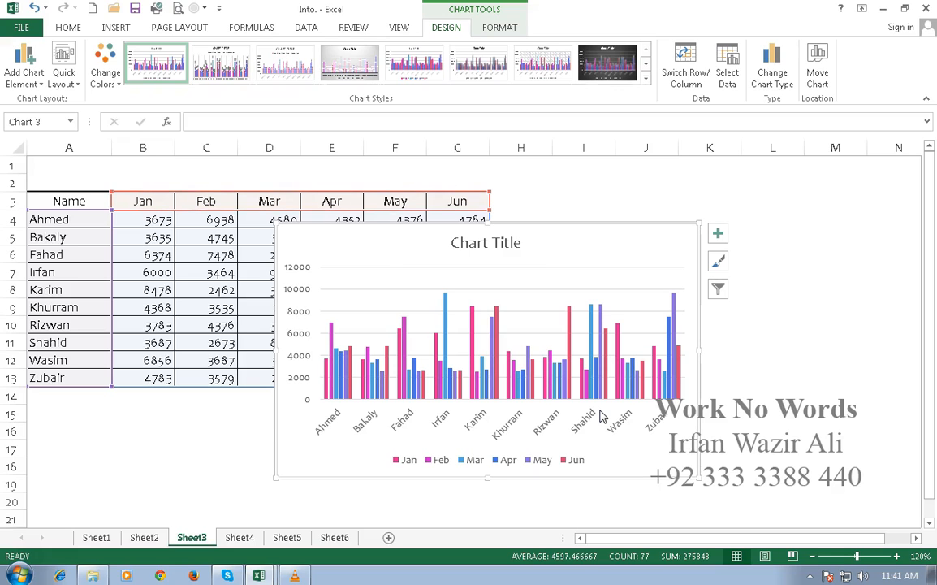
key(Delete)
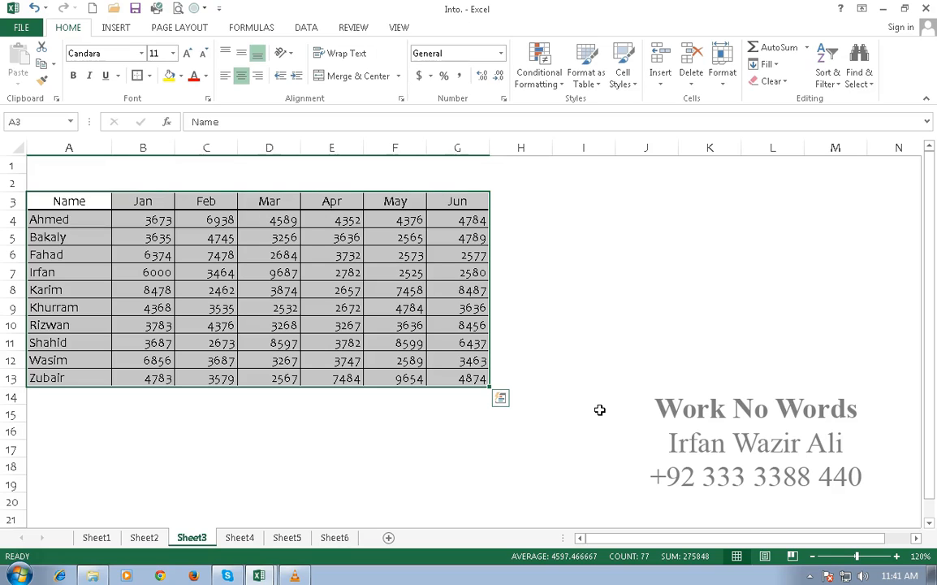
Step: Insert a default clustered column chart from the selected table and place it directly beside the table, starting at column H, row 3
key(alt)
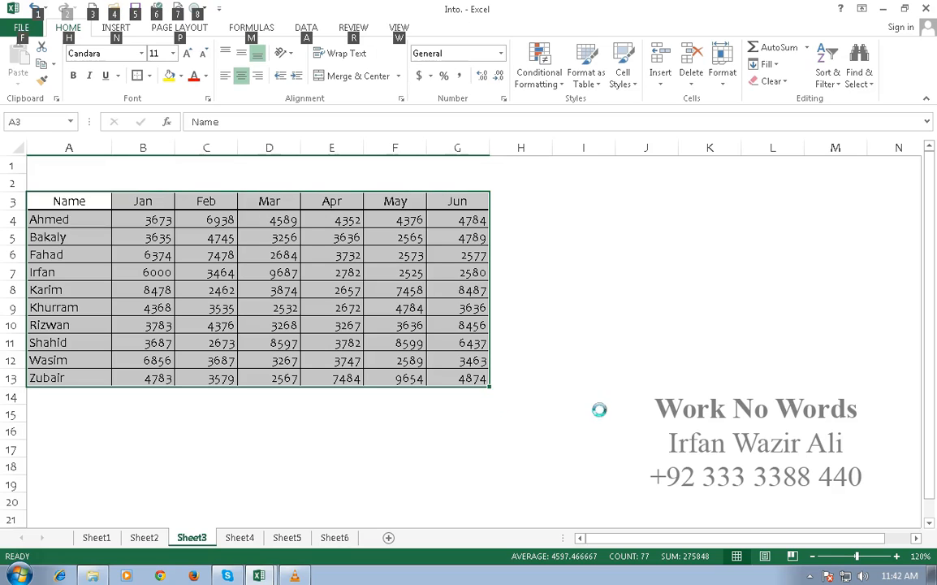
key(alt+F1)
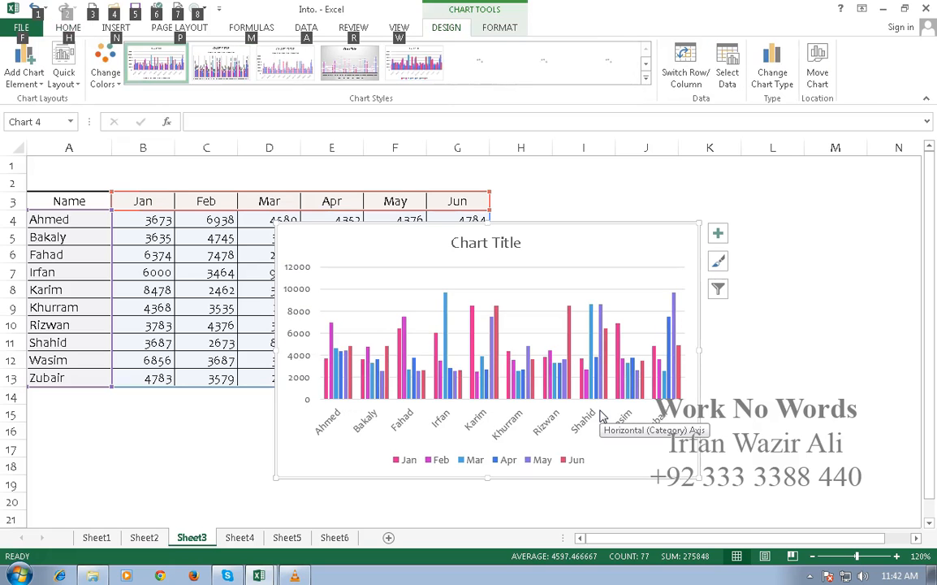
drag(441, 238, 501, 203)
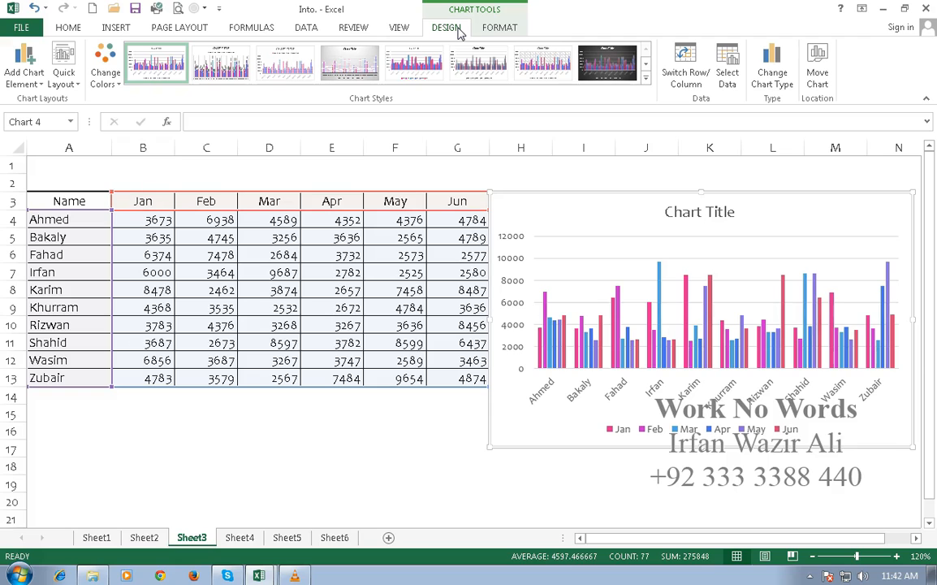
Step: Apply the light magenta gradient shape style to the chart area
click(517, 31)
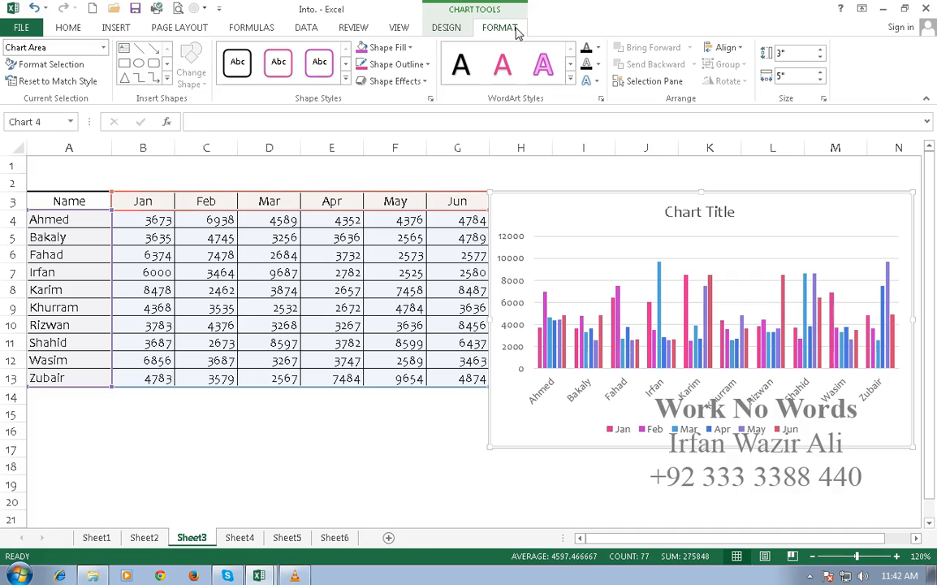
click(510, 32)
click(345, 81)
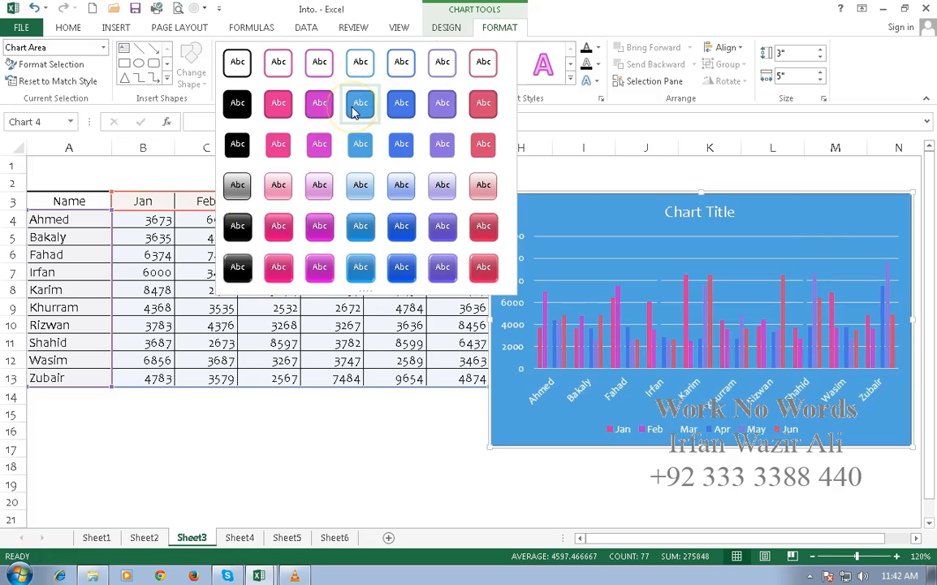
click(320, 185)
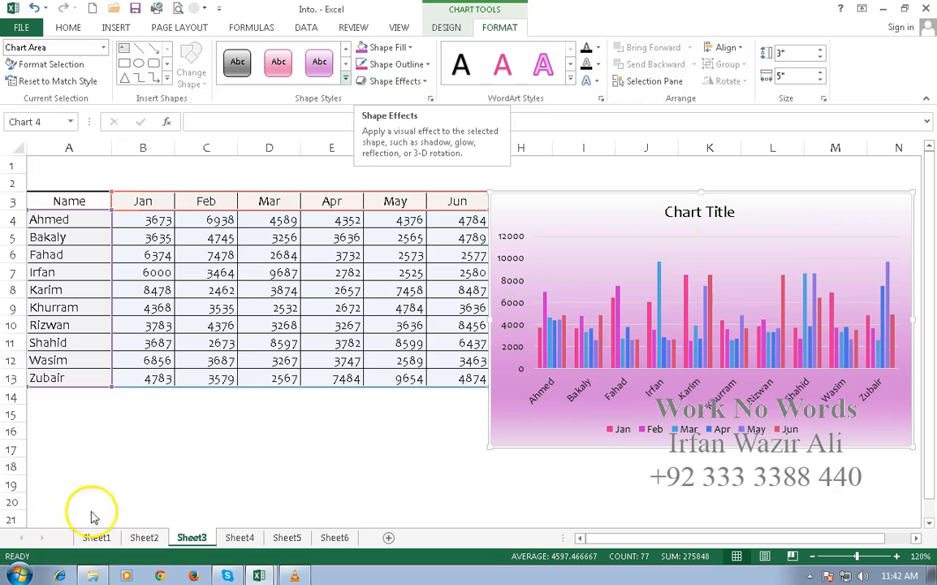
Step: Fill the chart area with the lightest blue theme tint and set its outline to standard yellow
click(409, 49)
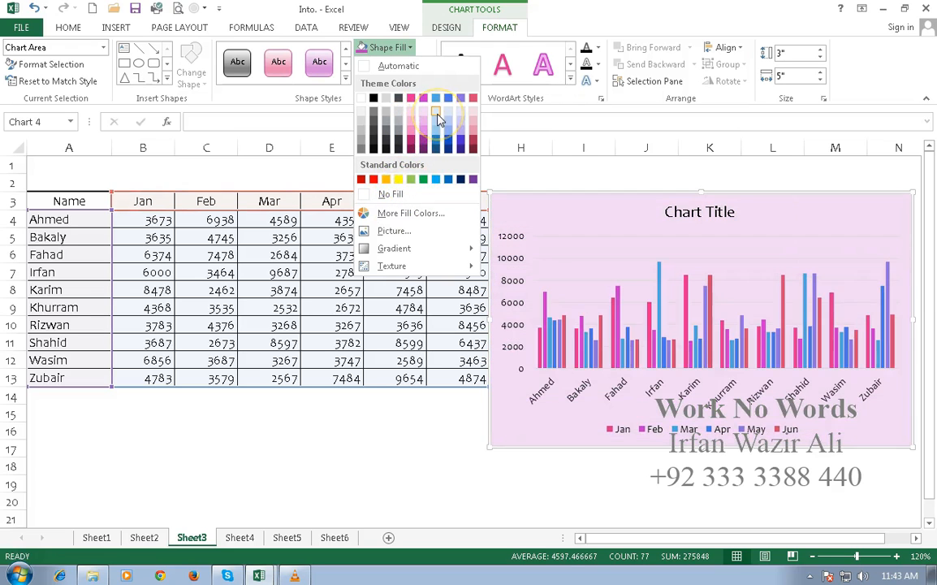
click(438, 119)
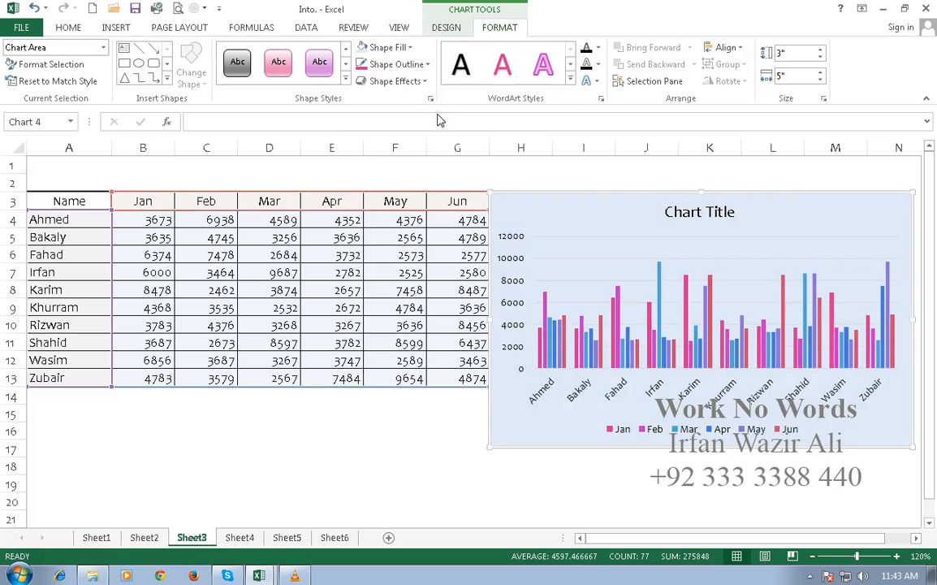
click(426, 64)
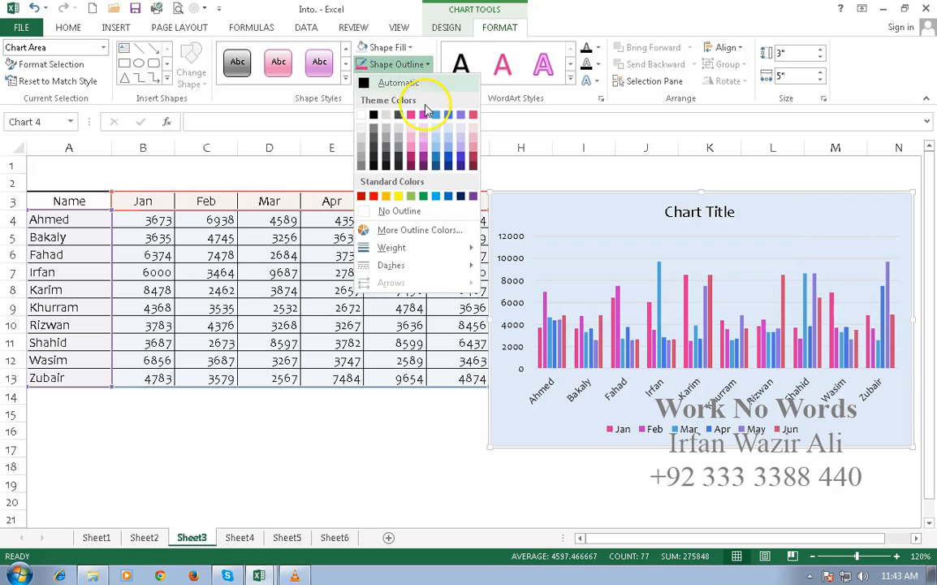
click(398, 197)
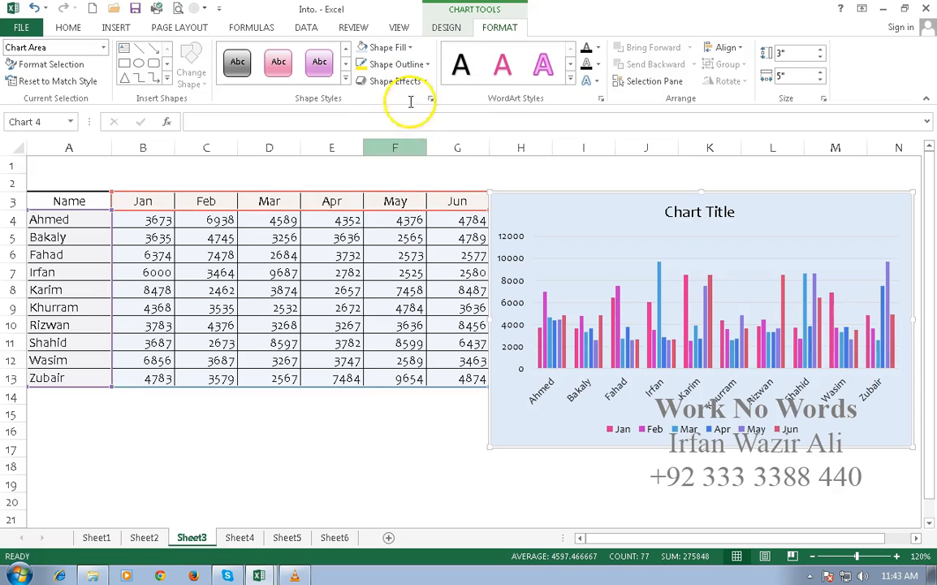
Step: Apply the first outer shadow effect to the chart area
click(418, 82)
mouse_move(412, 114)
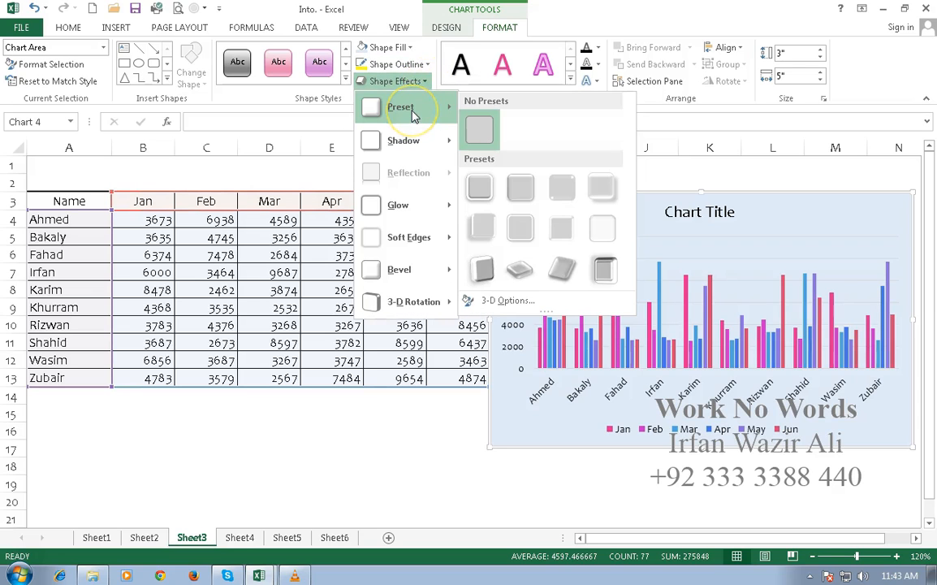
mouse_move(410, 143)
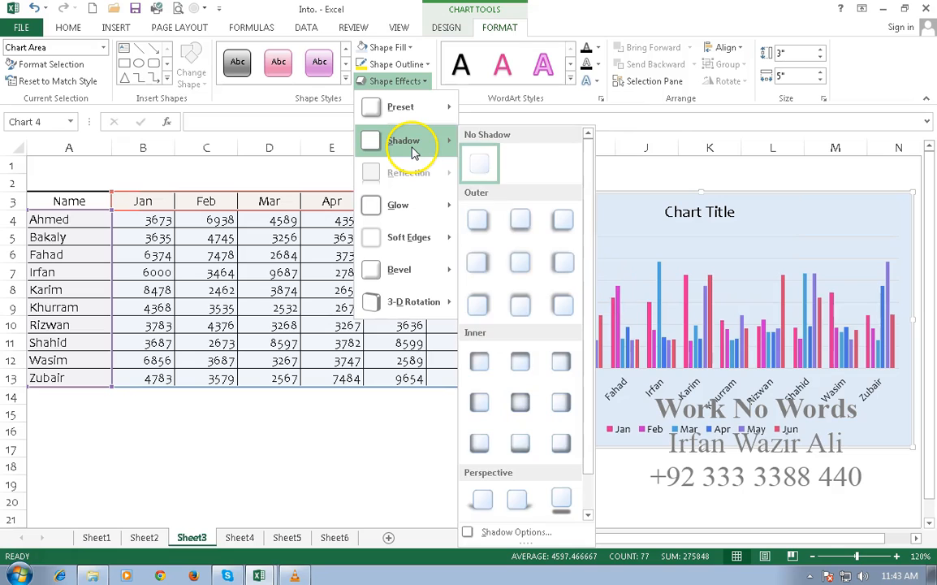
click(485, 217)
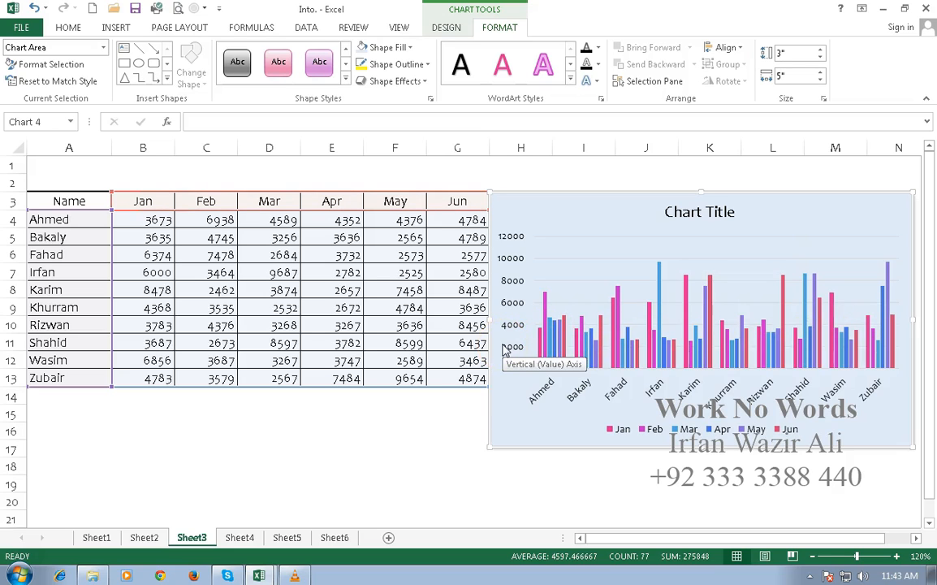
Step: Apply the WordArt style Fill - Pink, Accent 1, Shadow to the chart title and set its text fill to black
click(681, 221)
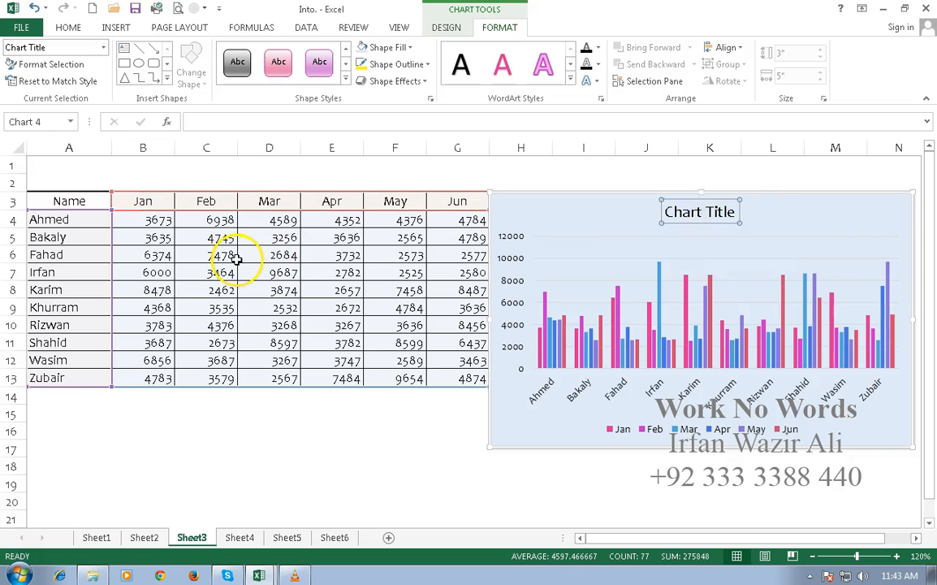
click(544, 68)
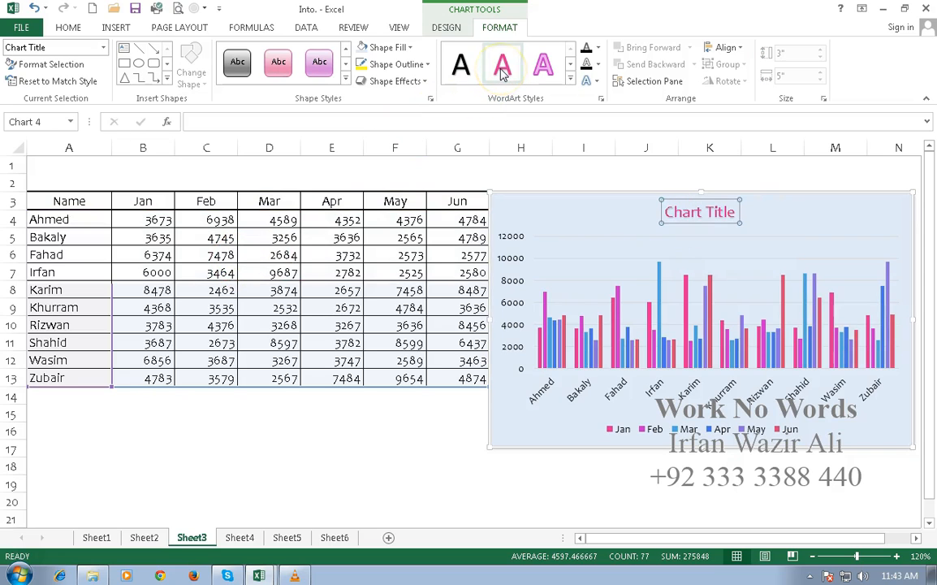
click(570, 81)
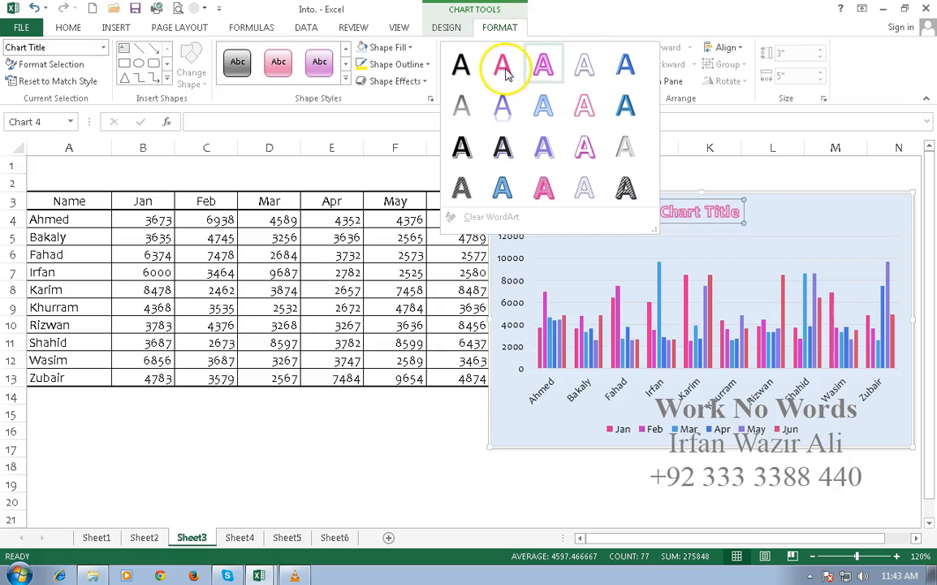
click(503, 67)
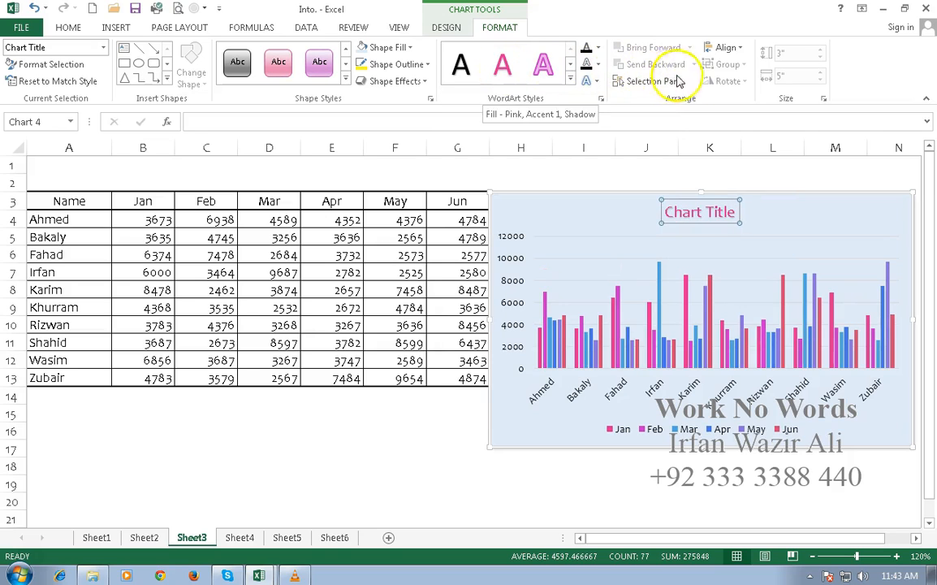
click(598, 48)
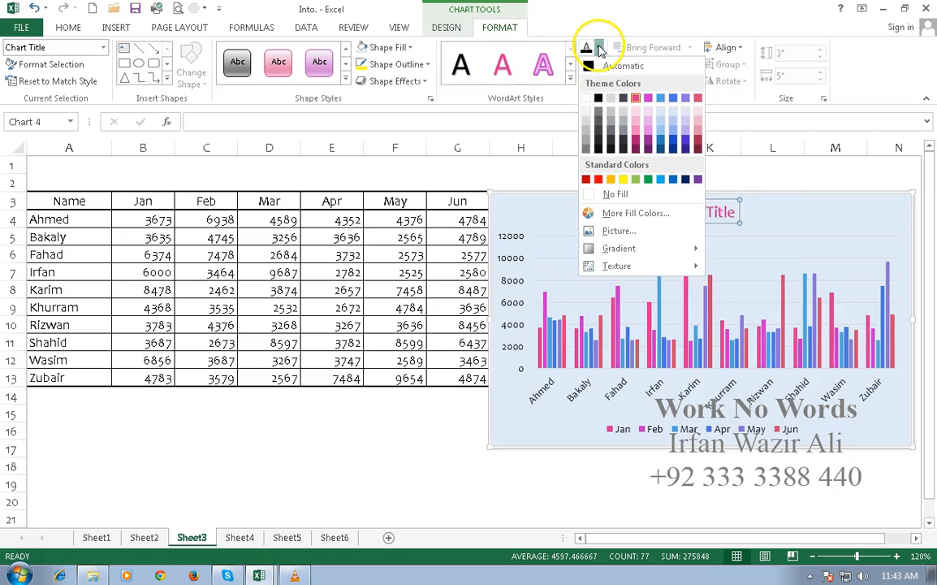
click(598, 98)
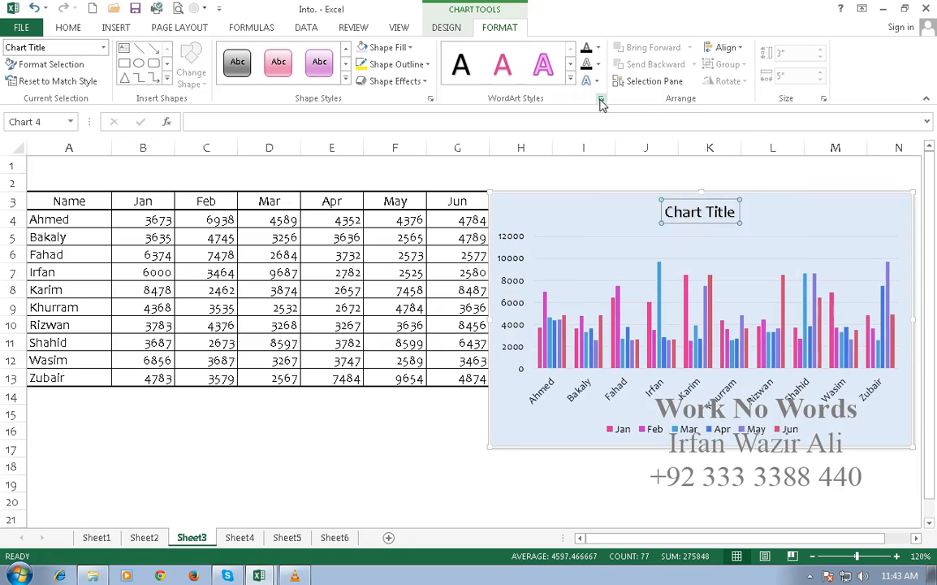